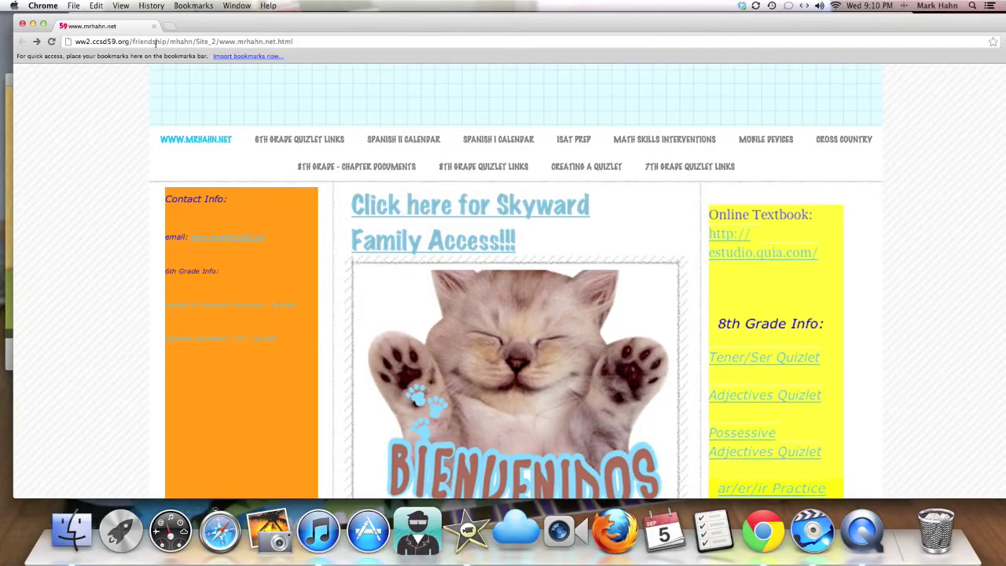
# Go to mrhahn.net and scroll through the teacher's page
pyautogui.click(156, 42)
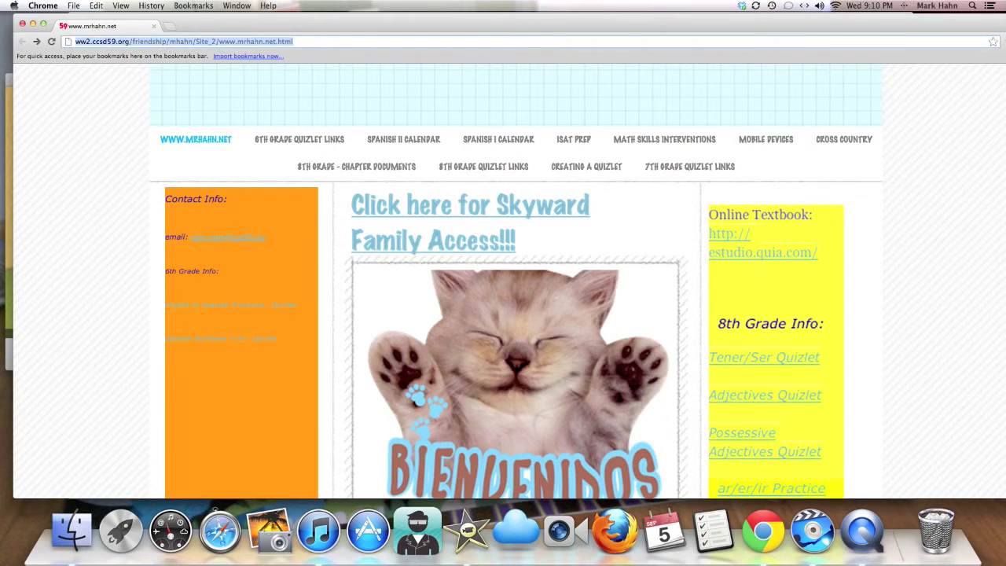
pyautogui.write('mrhahn.net')
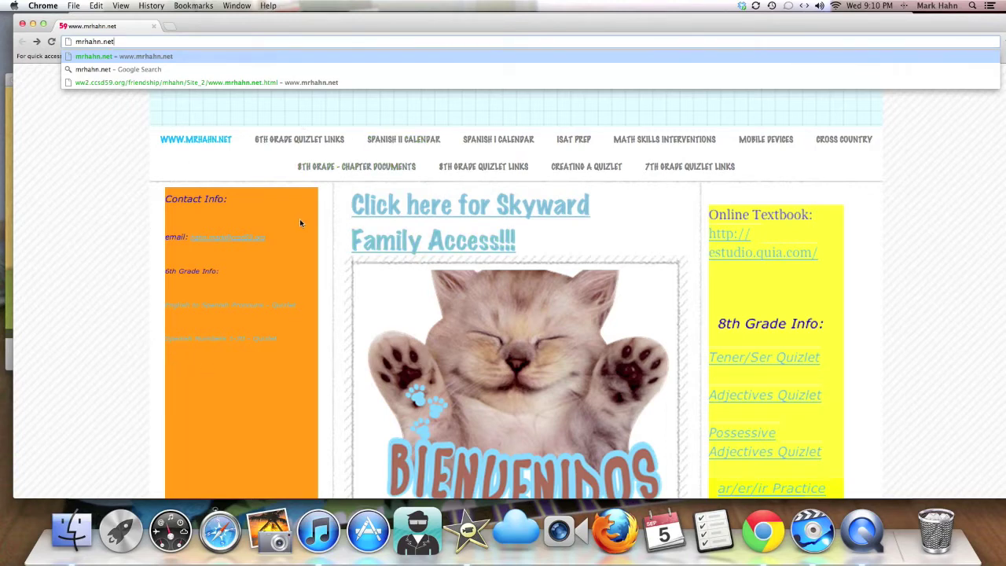
pyautogui.scroll(-3, 299, 223)
pyautogui.scroll(3, 299, 222)
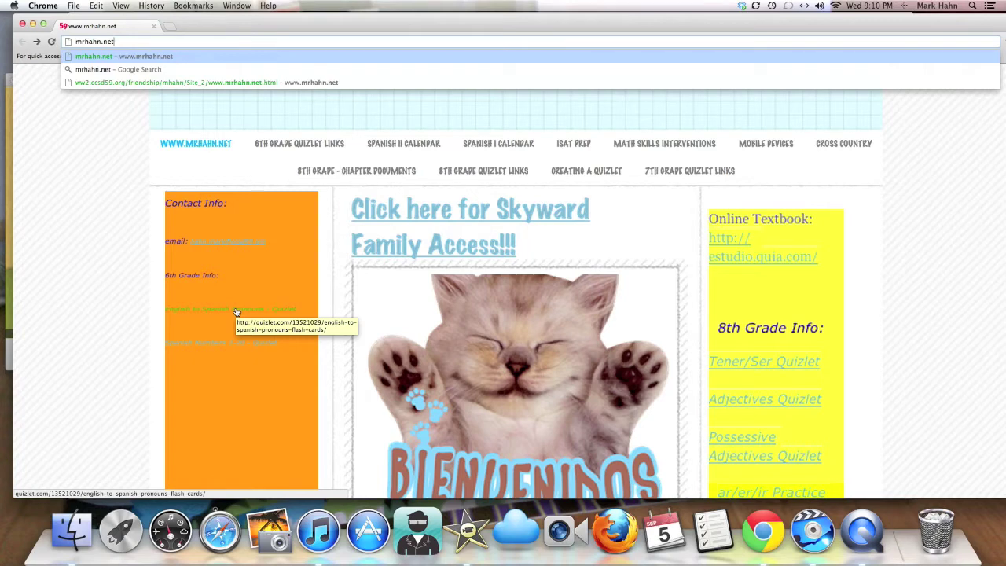
# Open the English to Spanish Pronouns set, review its terms, and start Learn mode
pyautogui.click(236, 312)
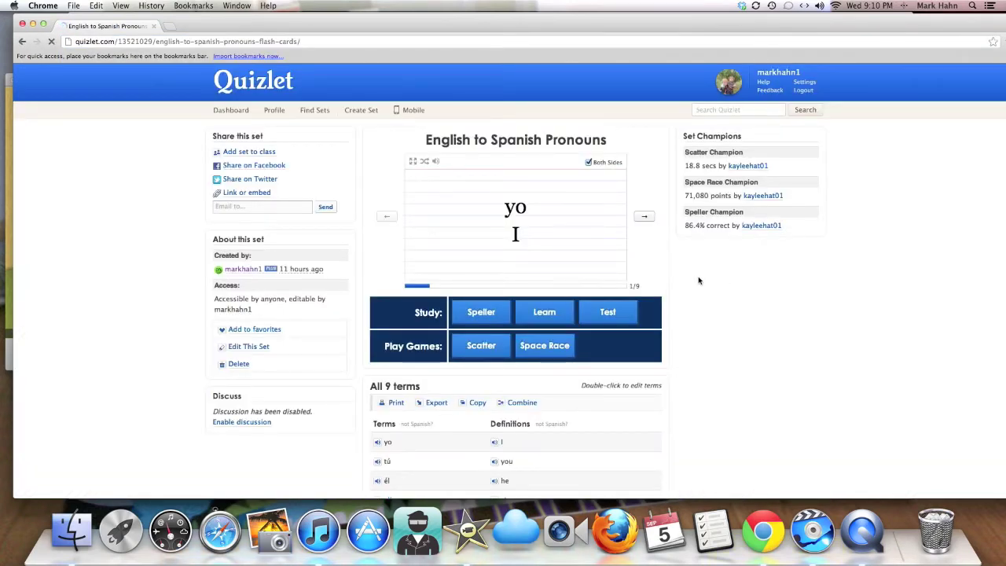
pyautogui.scroll(-5, 682, 279)
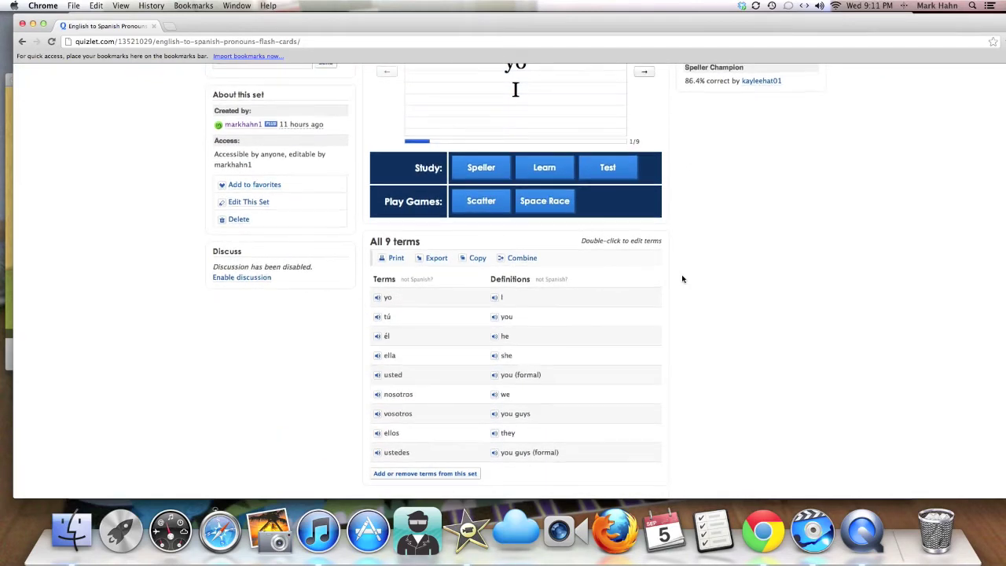
pyautogui.scroll(2, 682, 279)
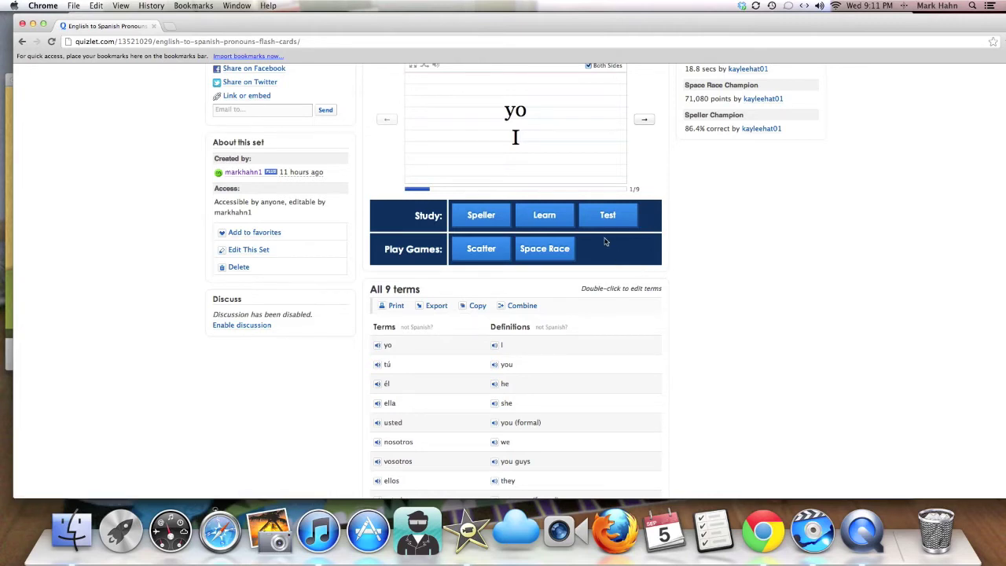
pyautogui.click(542, 216)
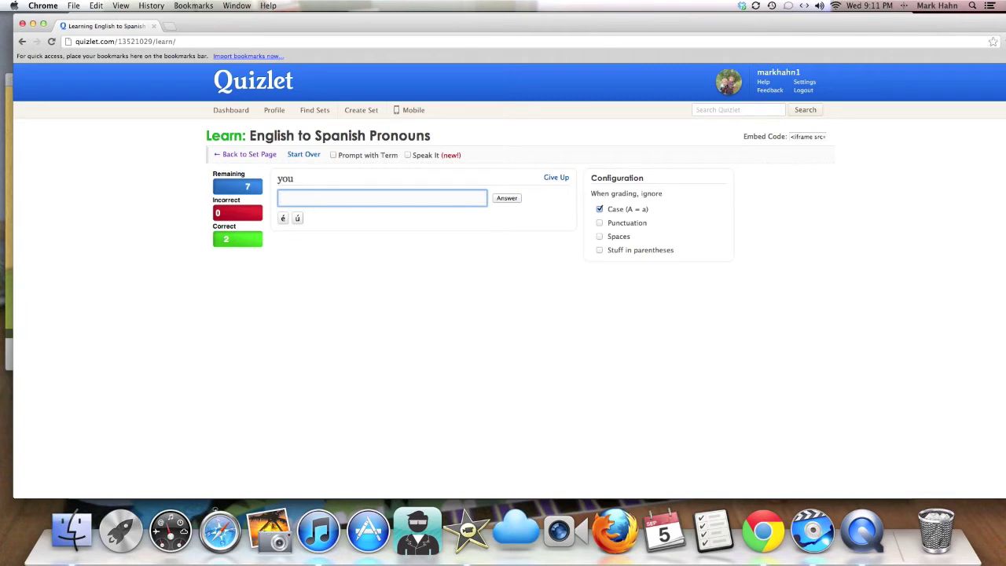
pyautogui.write('tu')
pyautogui.press('Return')
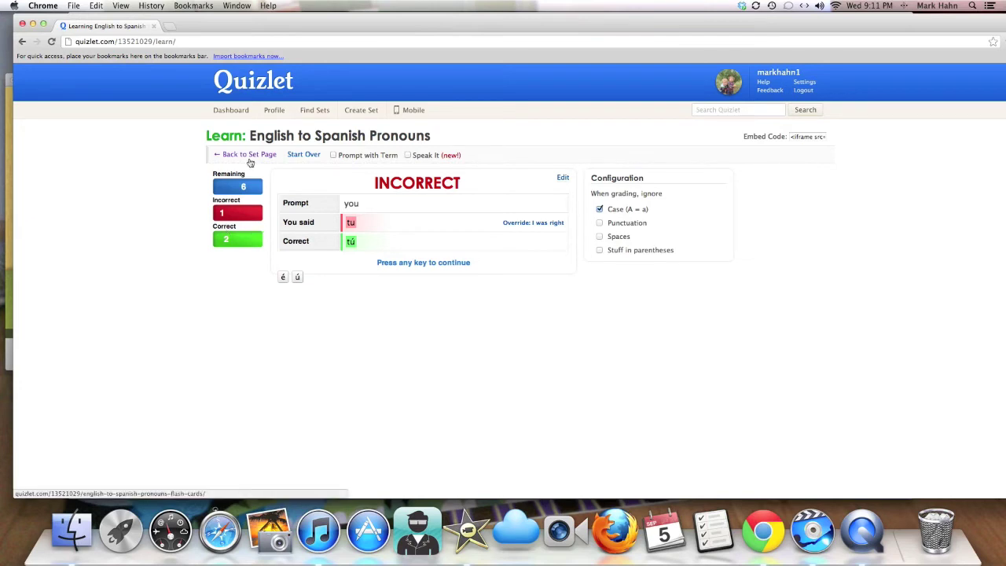
pyautogui.click(249, 157)
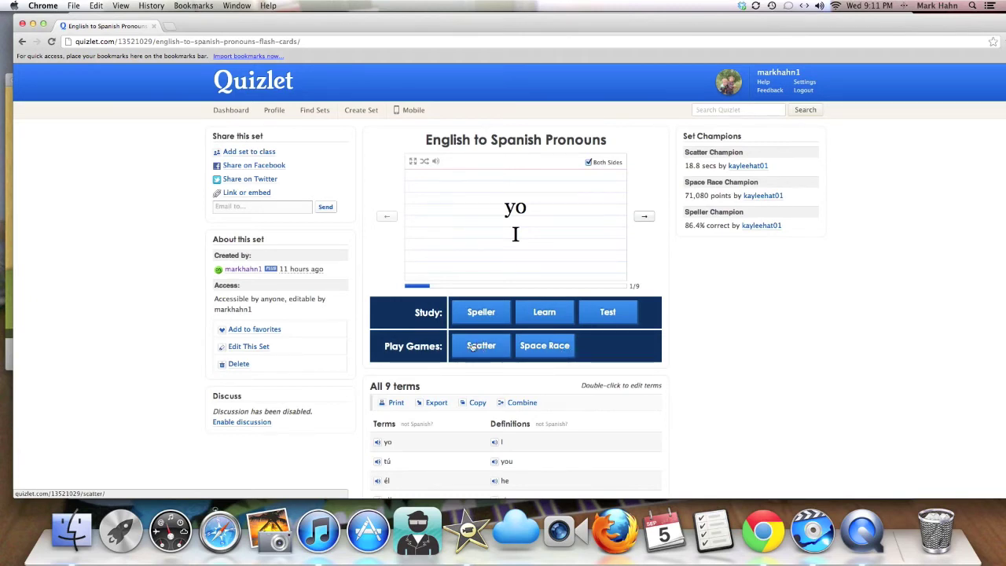
pyautogui.click(473, 347)
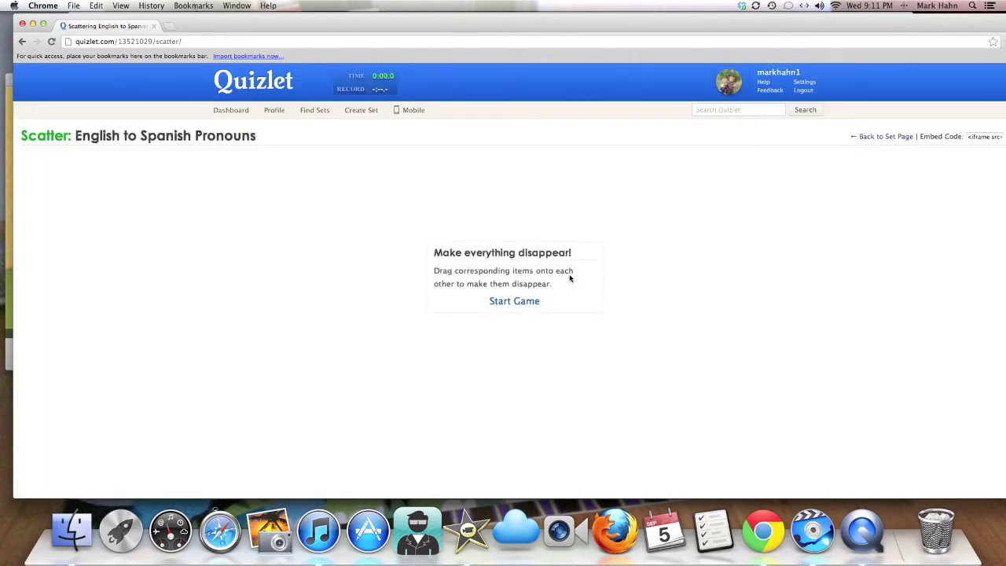
pyautogui.click(521, 303)
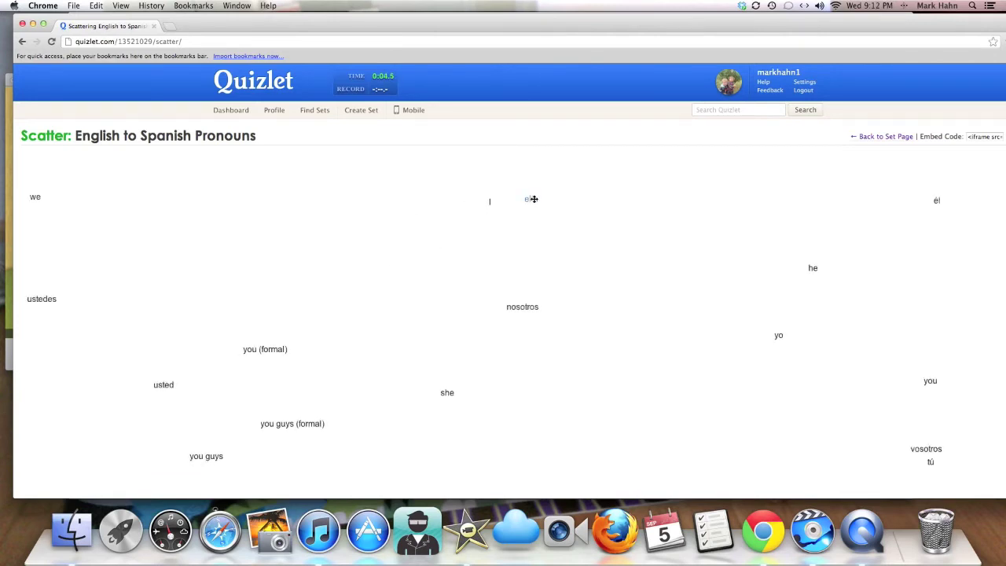
pyautogui.moveTo(532, 200); pyautogui.dragTo(452, 389)
pyautogui.moveTo(515, 311); pyautogui.dragTo(34, 198)
pyautogui.press('super+ctrl+Escape')
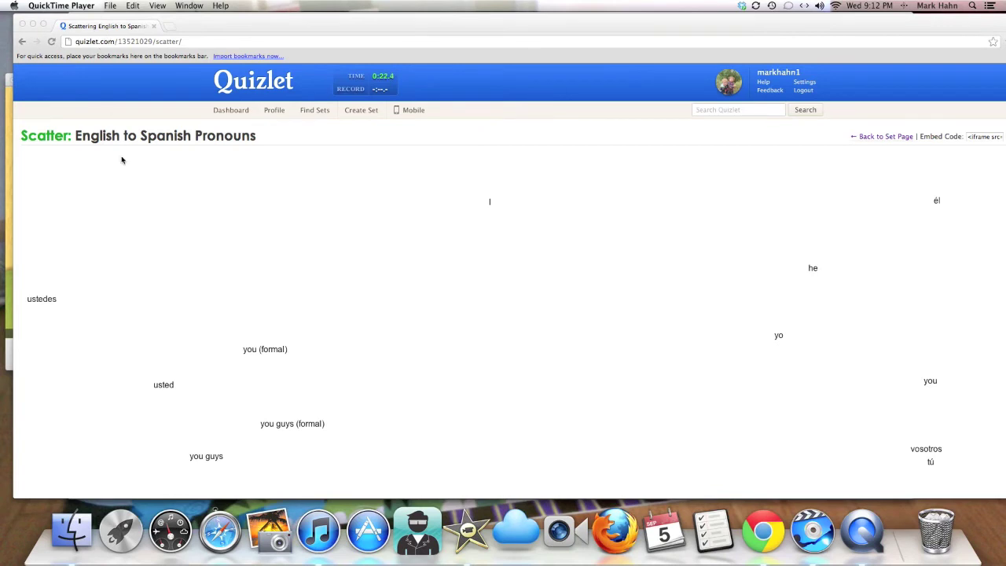
pyautogui.click(882, 137)
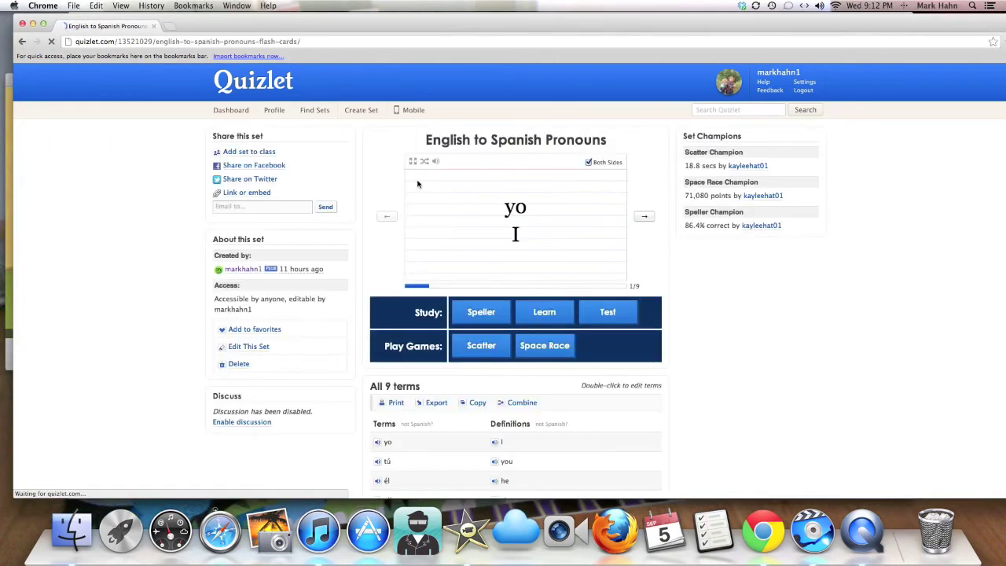
pyautogui.click(548, 347)
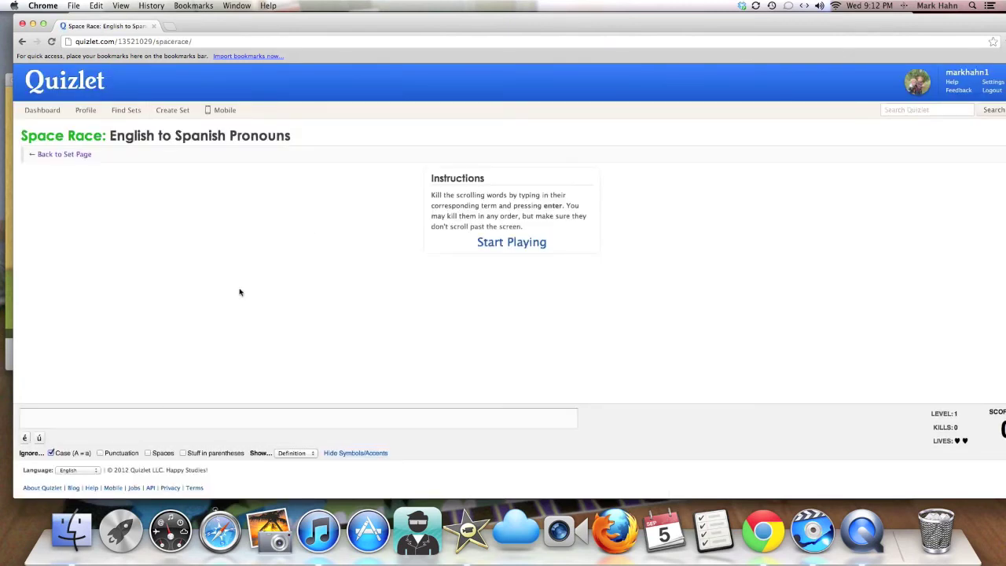
pyautogui.click(513, 243)
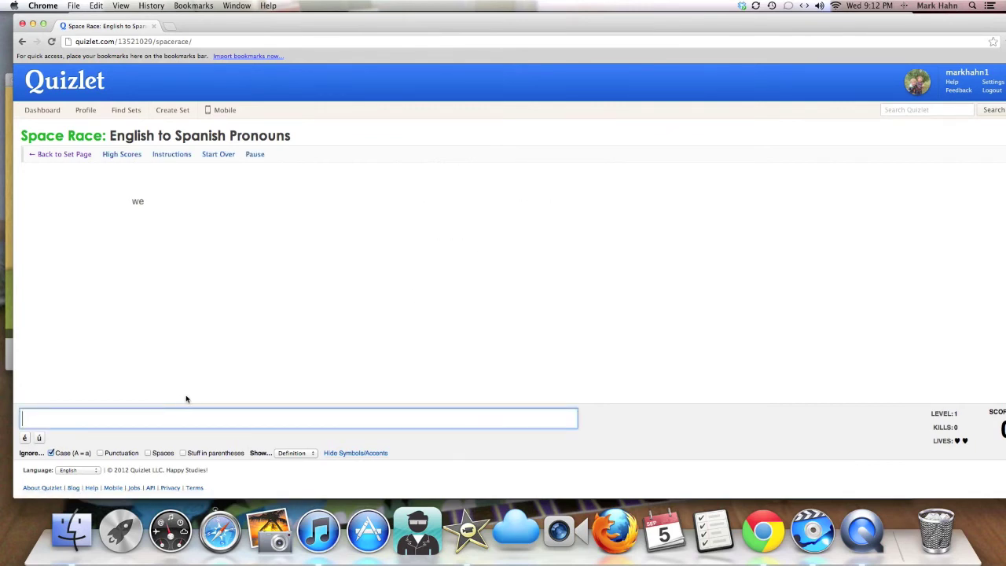
pyautogui.write('nosotros')
pyautogui.press('Return')
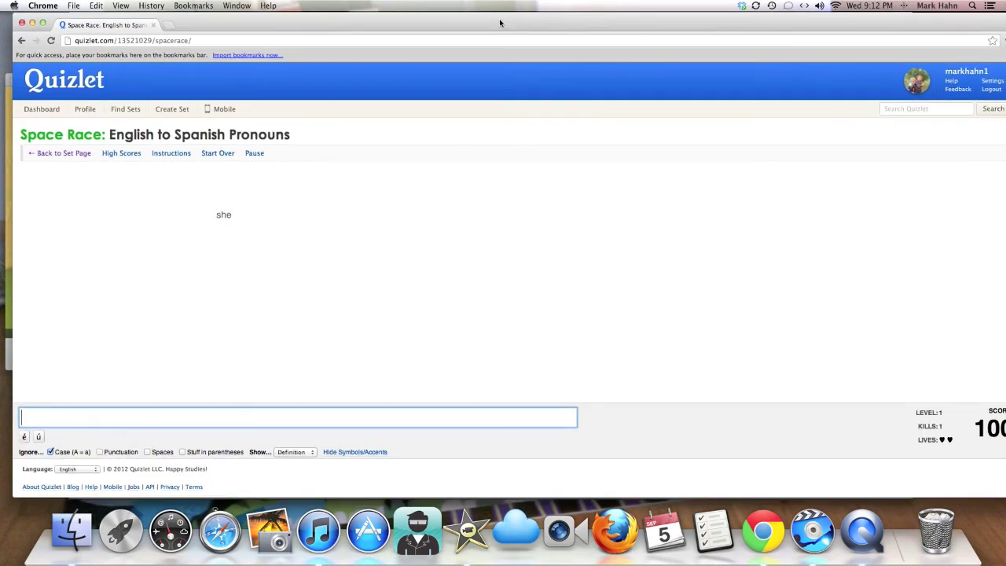
pyautogui.moveTo(499, 18); pyautogui.dragTo(485, 21)
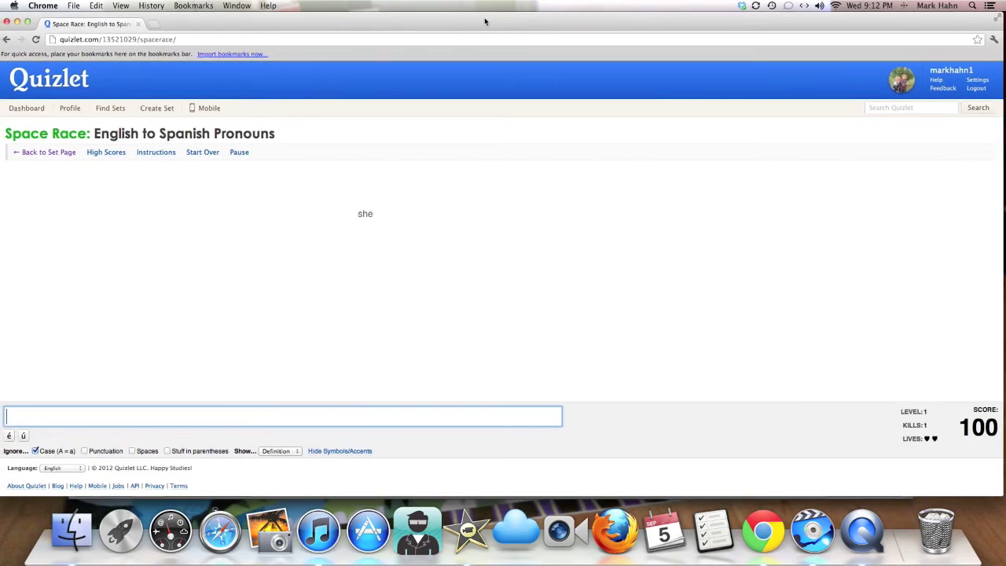
pyautogui.write('ella')
pyautogui.press('Return')
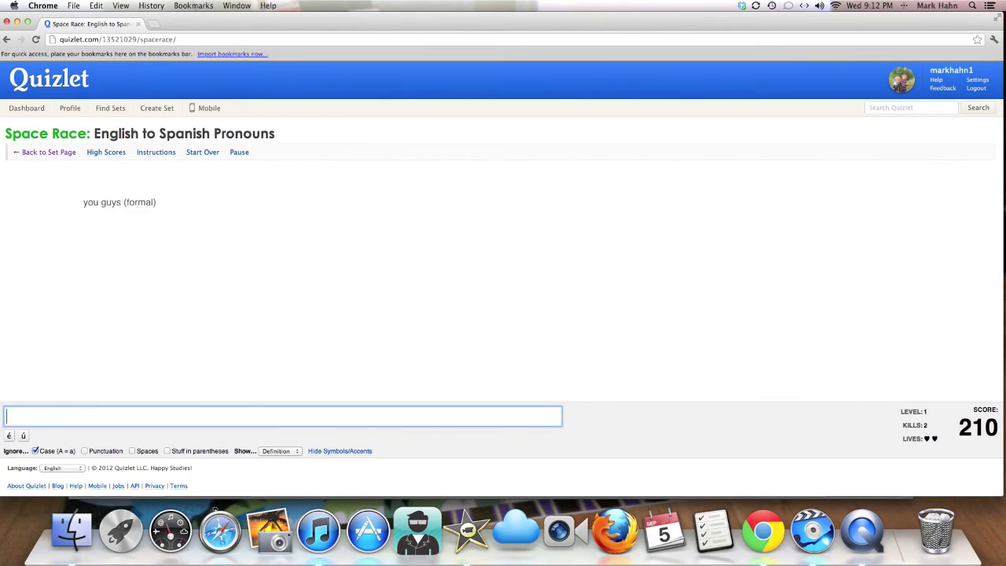
pyautogui.write('ustedes')
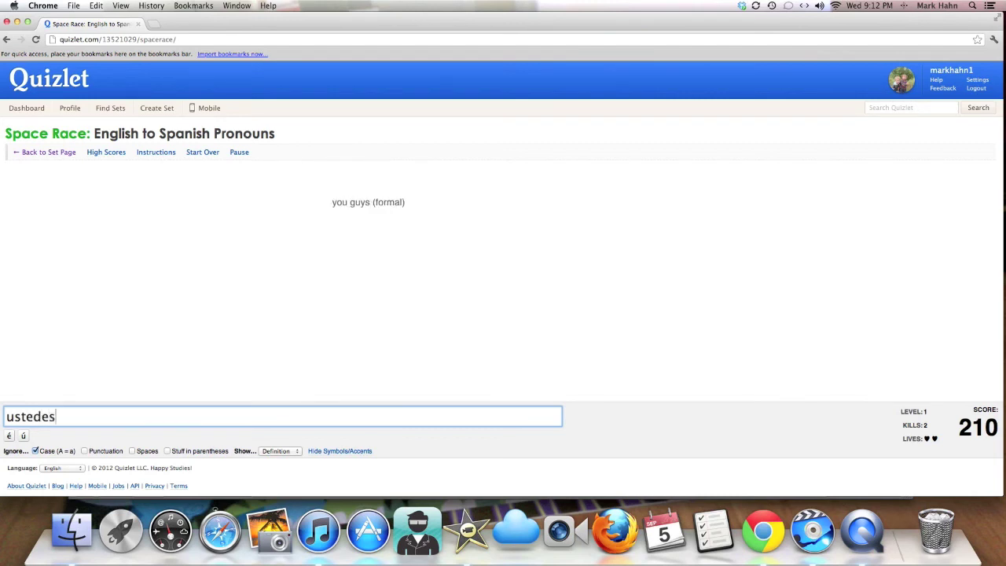
pyautogui.press('Return')
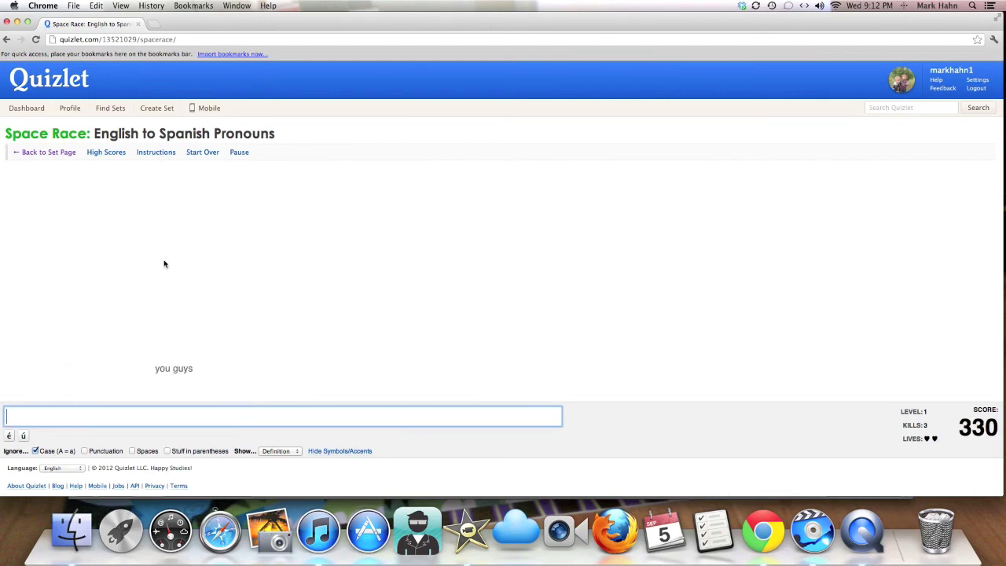
pyautogui.click(236, 151)
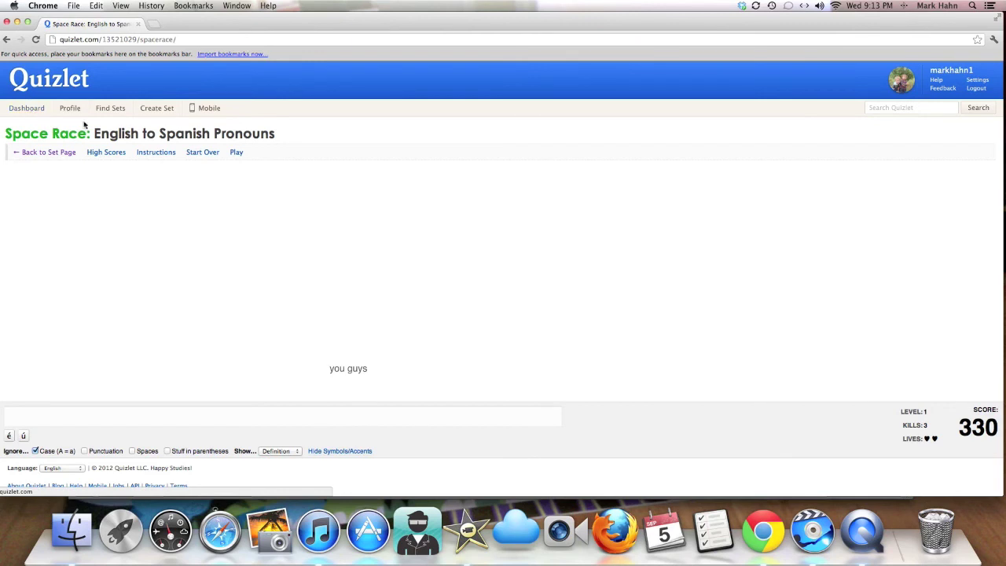
pyautogui.click(61, 153)
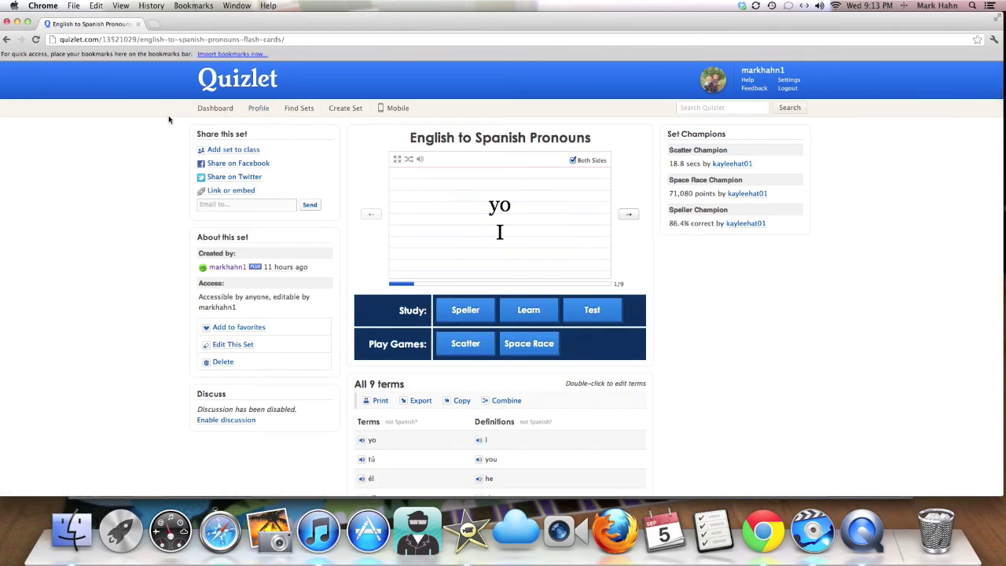
pyautogui.click(104, 39)
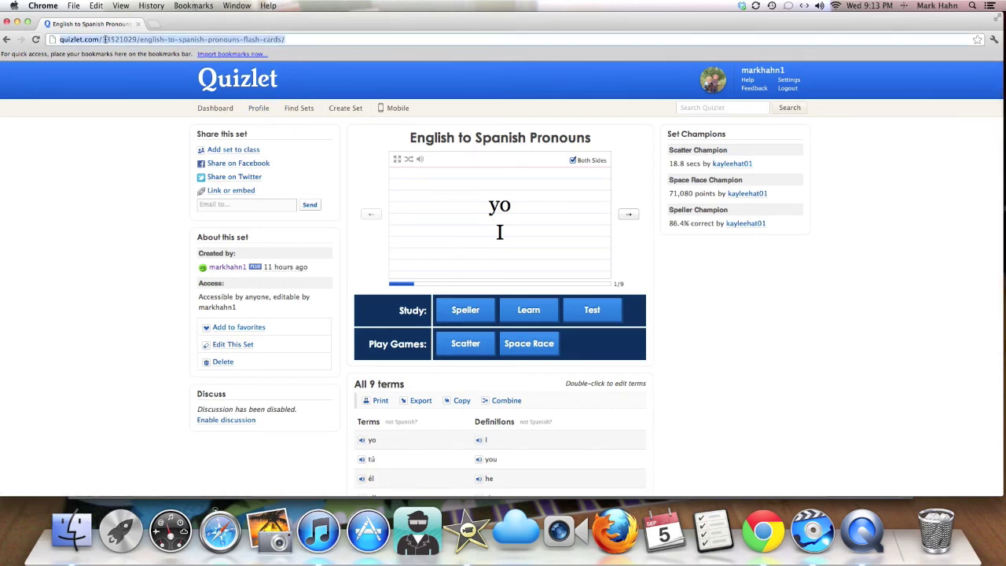
pyautogui.write('mrhahn.net')
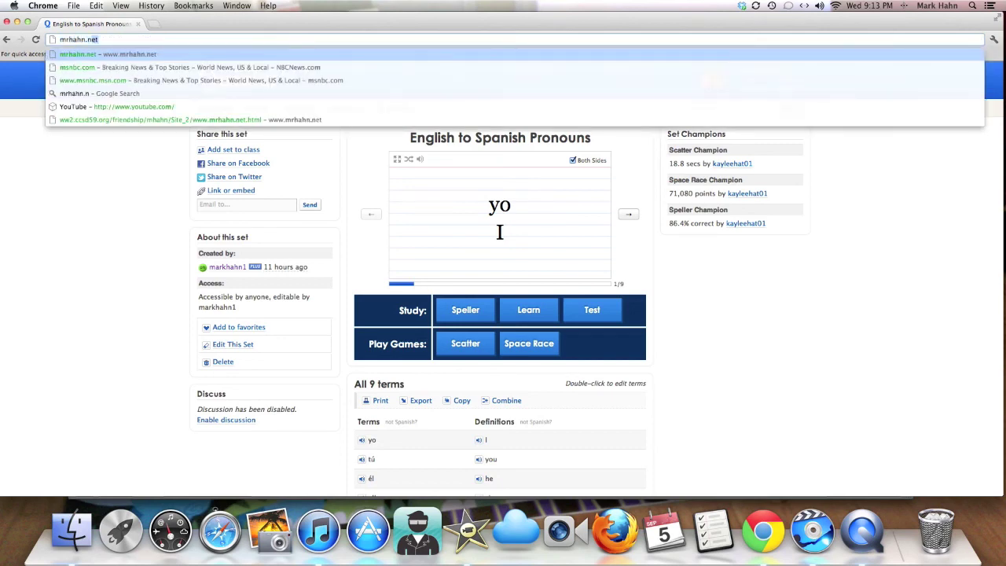
pyautogui.press('Return')
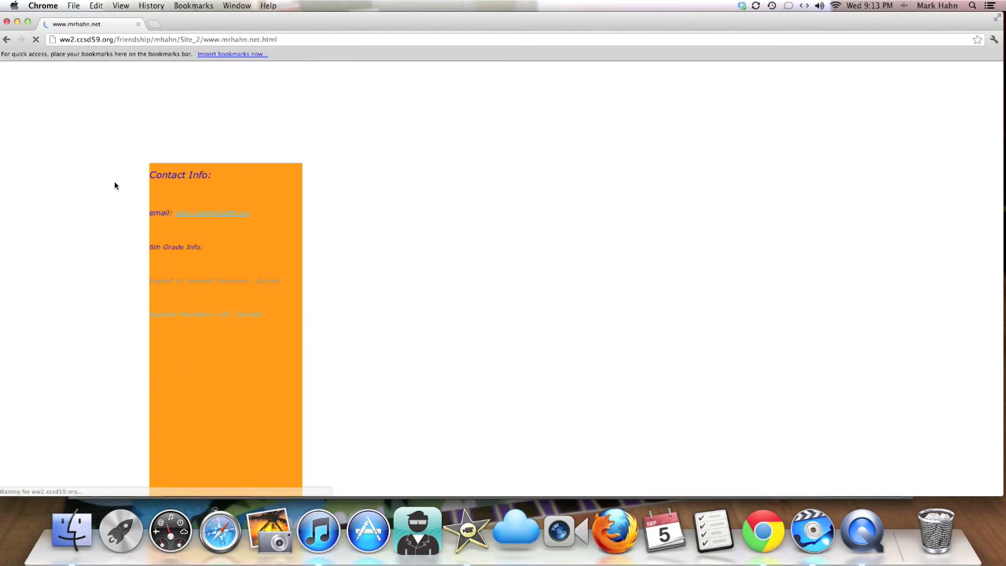
pyautogui.press('ctrl+super+Escape')
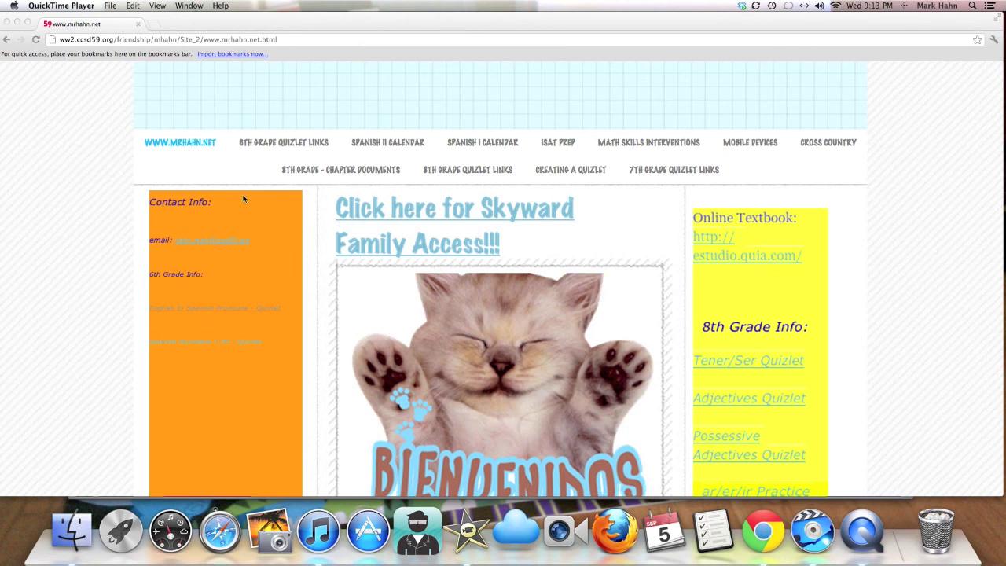
pyautogui.click(666, 224)
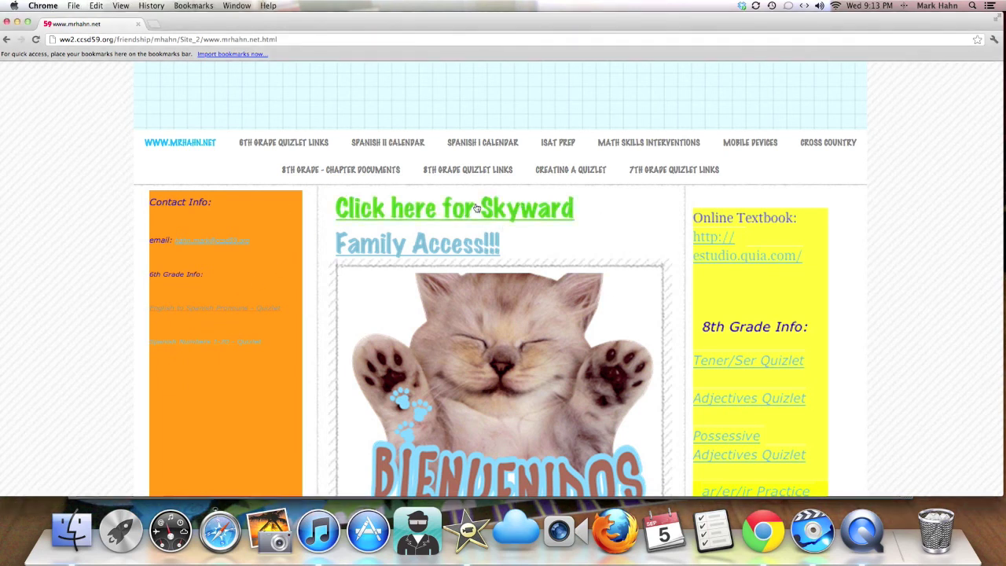